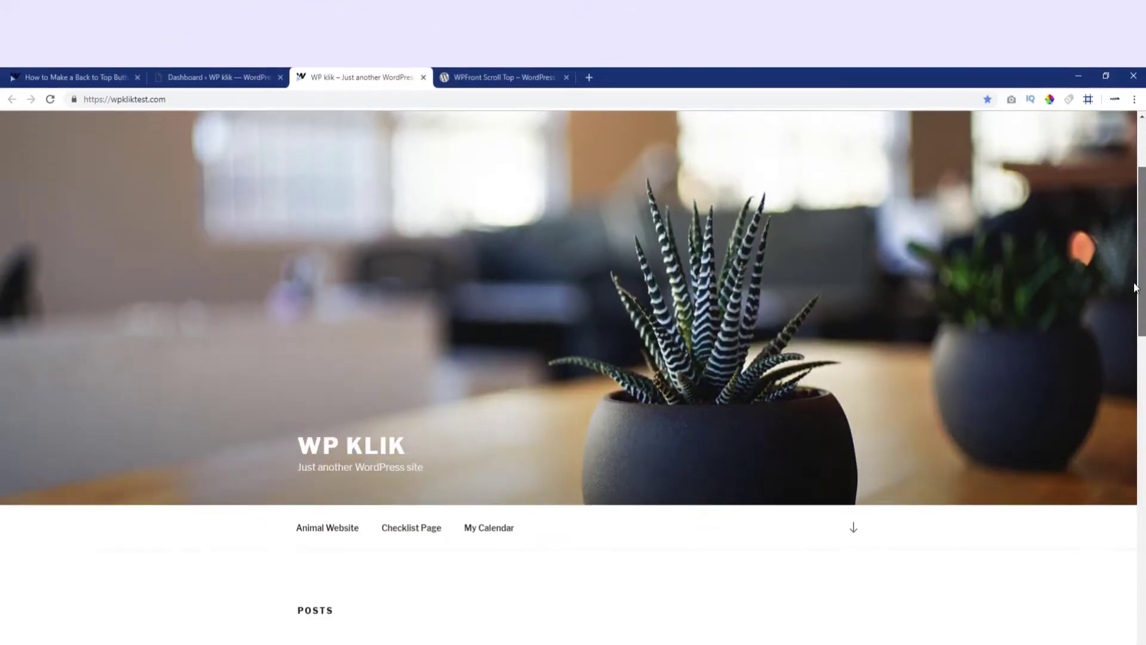
scroll(1129, 293, down, 6)
scroll(1107, 391, down, 4)
scroll(1102, 466, down, 3)
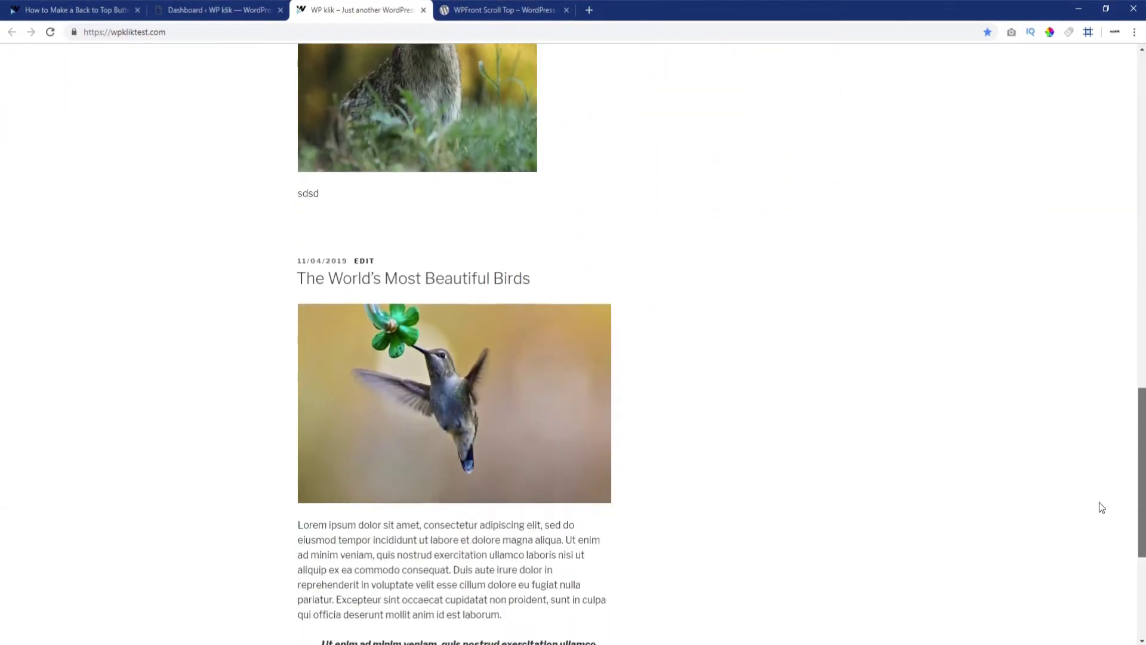
scroll(1100, 504, down, 3)
scroll(1088, 573, down, 2)
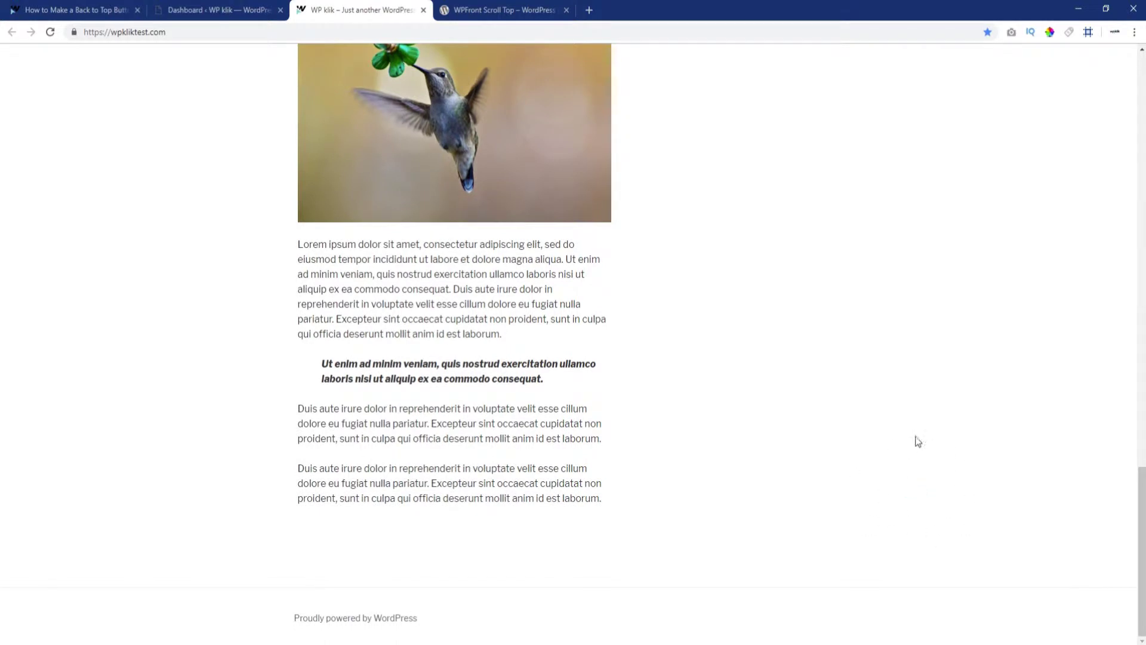
- View the WPFront Scroll Top page, highlighting its title, then go back to the WP klik dashboard
click(499, 16)
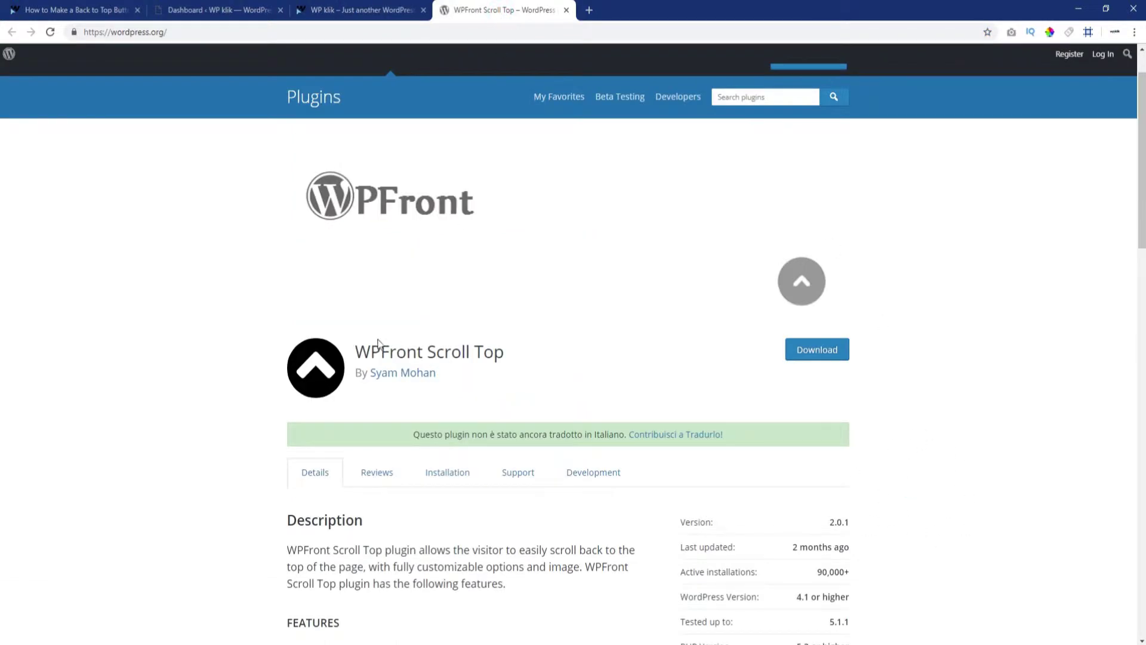
drag(353, 354, 504, 354)
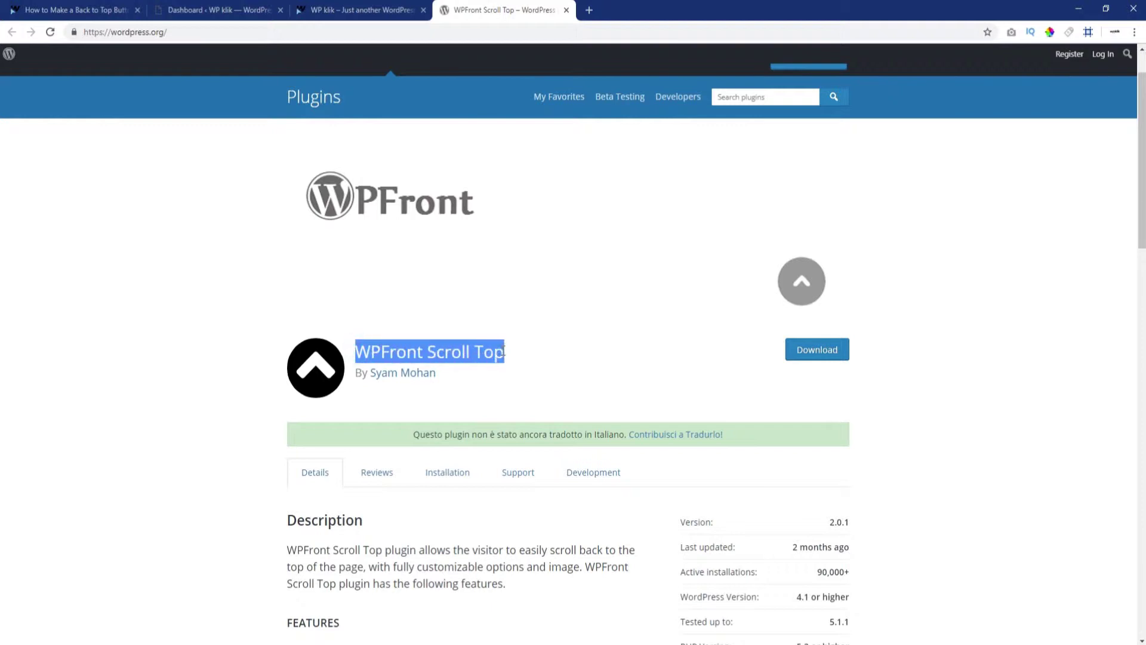
click(763, 400)
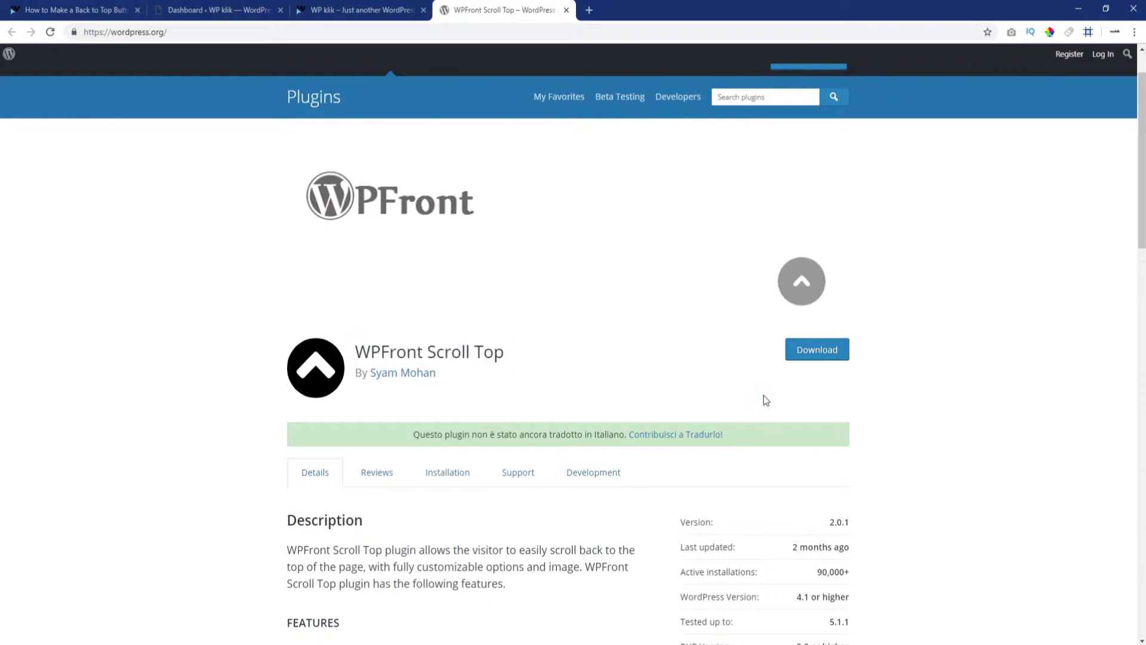
click(236, 17)
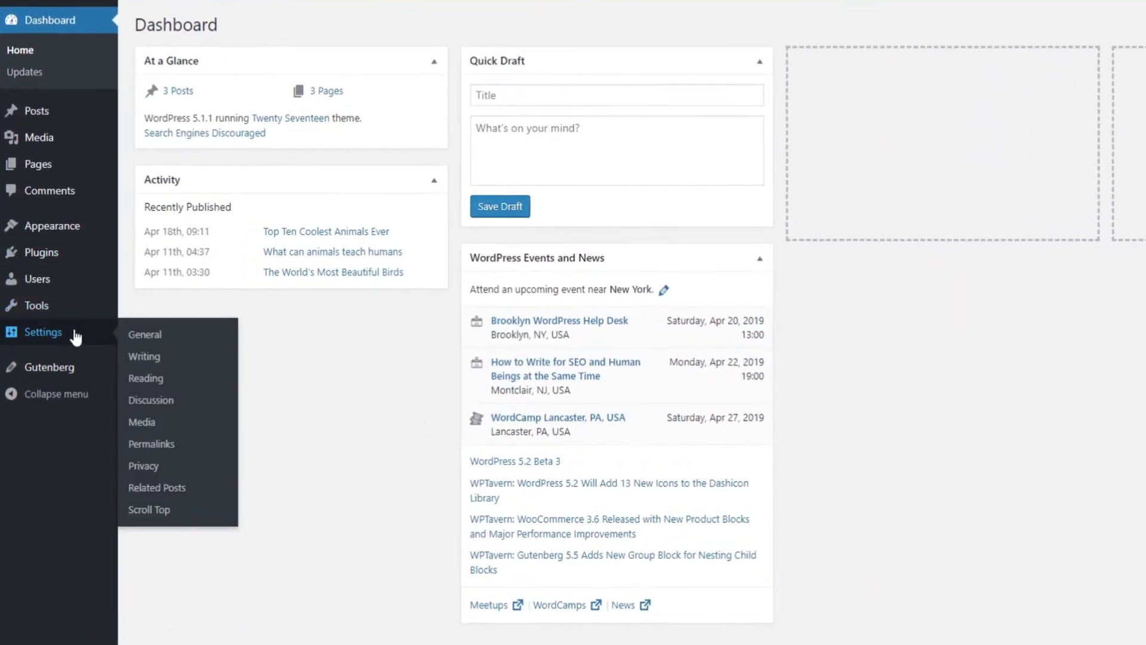
- Turn on Scroll Top with scroll offset 80, button size 50 x 50 and opacity 50
click(163, 510)
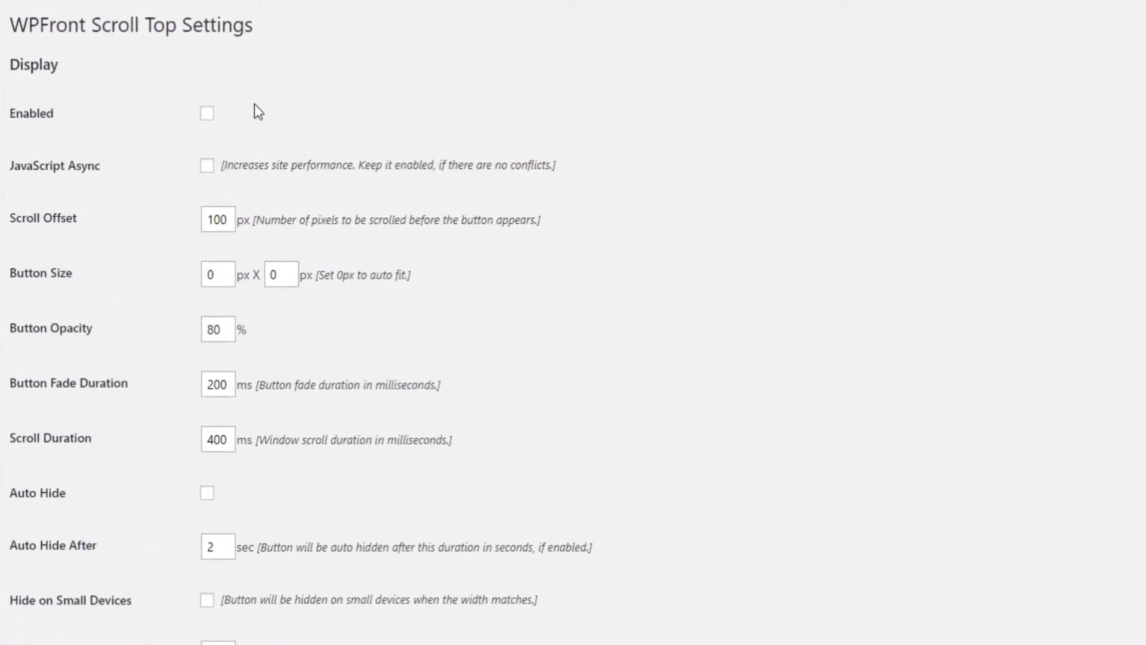
click(204, 124)
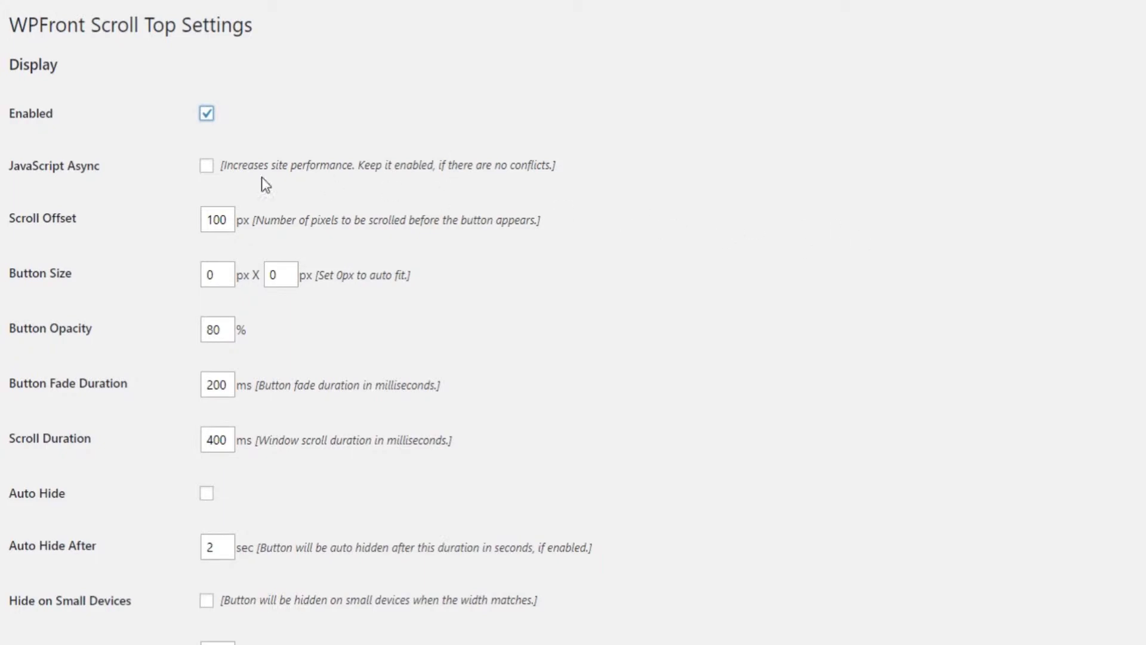
double_click(215, 219)
text(80)
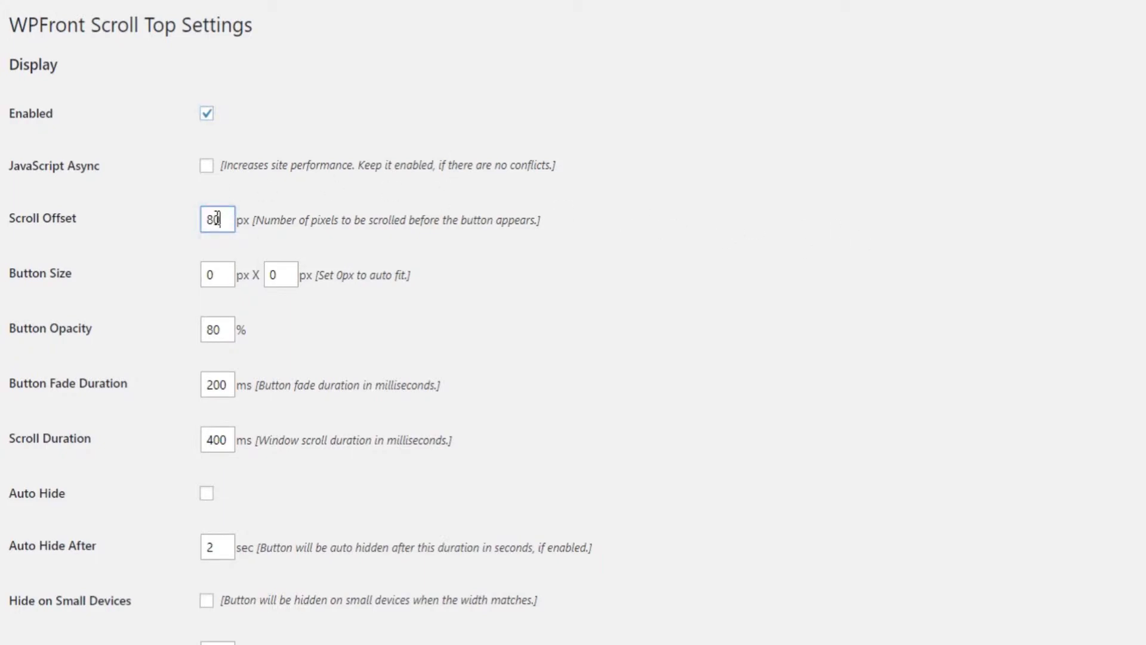
click(835, 296)
double_click(212, 275)
text(50)
key(Tab)
text(5)
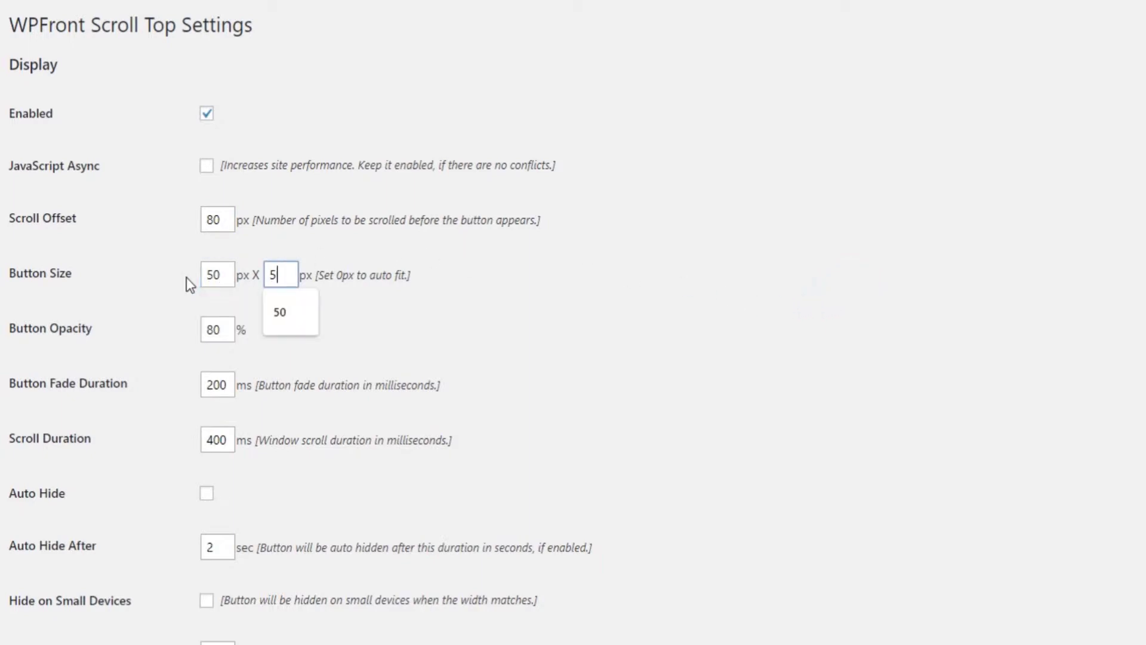
text(0)
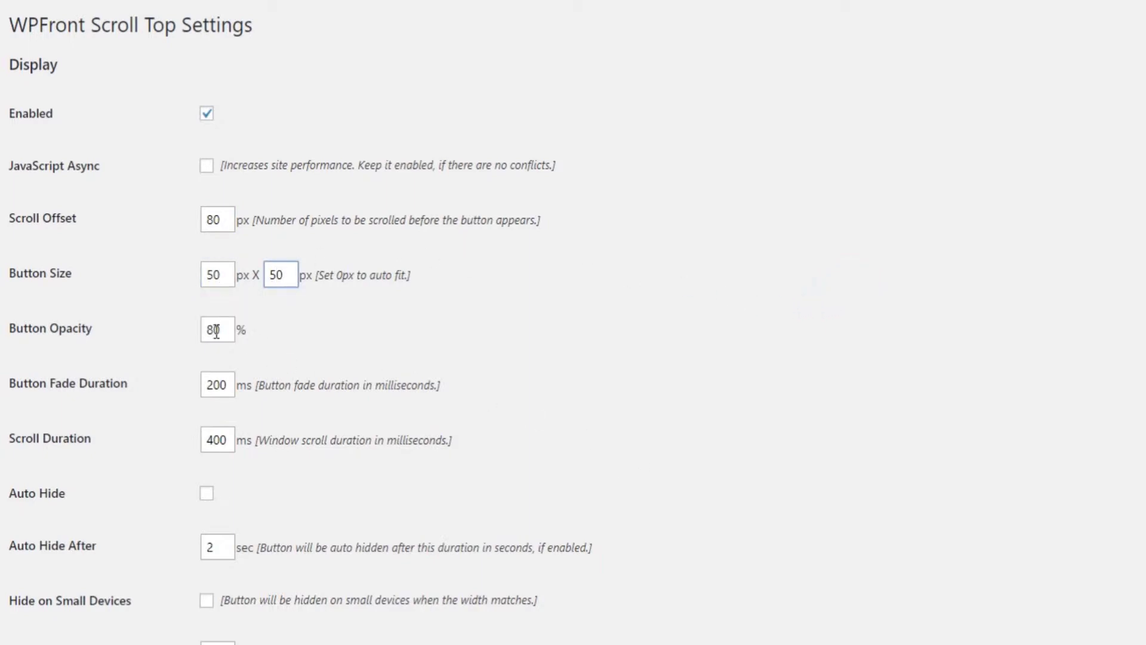
double_click(215, 330)
text(5)
click(705, 395)
scroll(704, 390, down, 1)
scroll(703, 389, down, 2)
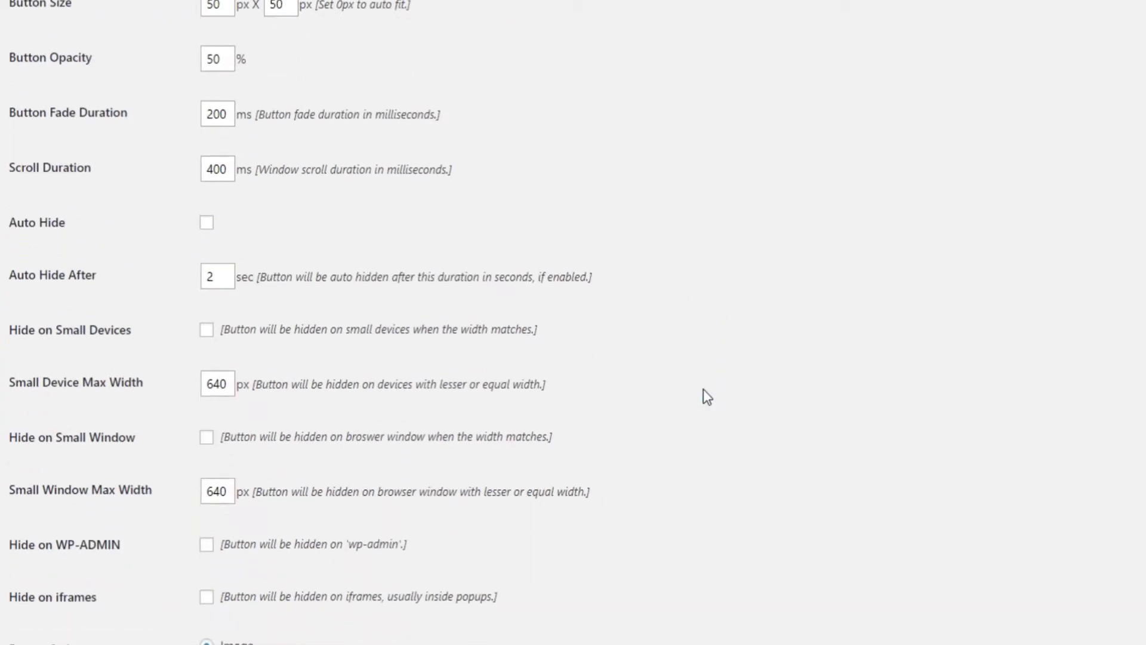
click(206, 223)
double_click(226, 276)
scroll(855, 341, down, 3)
scroll(852, 338, down, 1)
scroll(852, 337, down, 3)
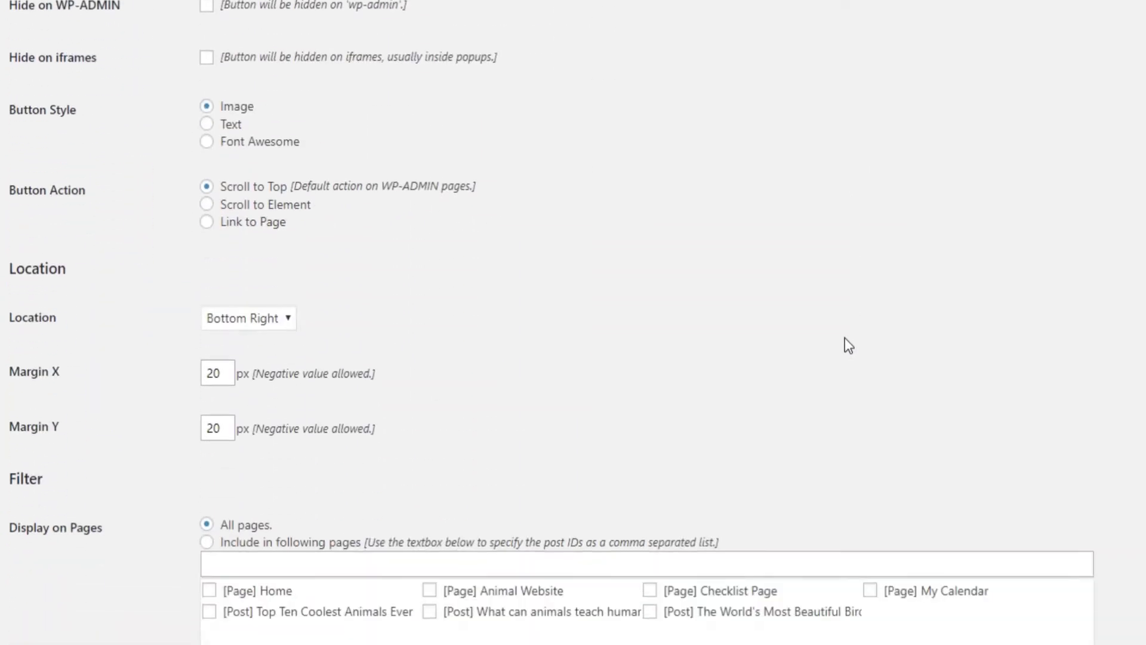
scroll(845, 341, down, 1)
click(240, 222)
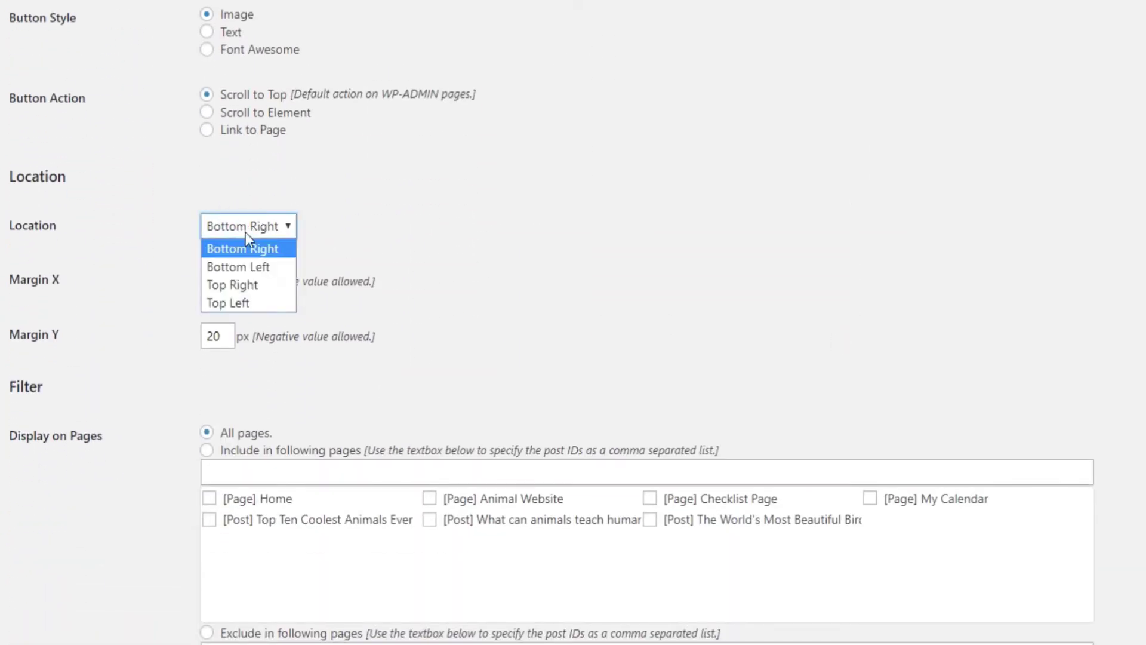
click(564, 256)
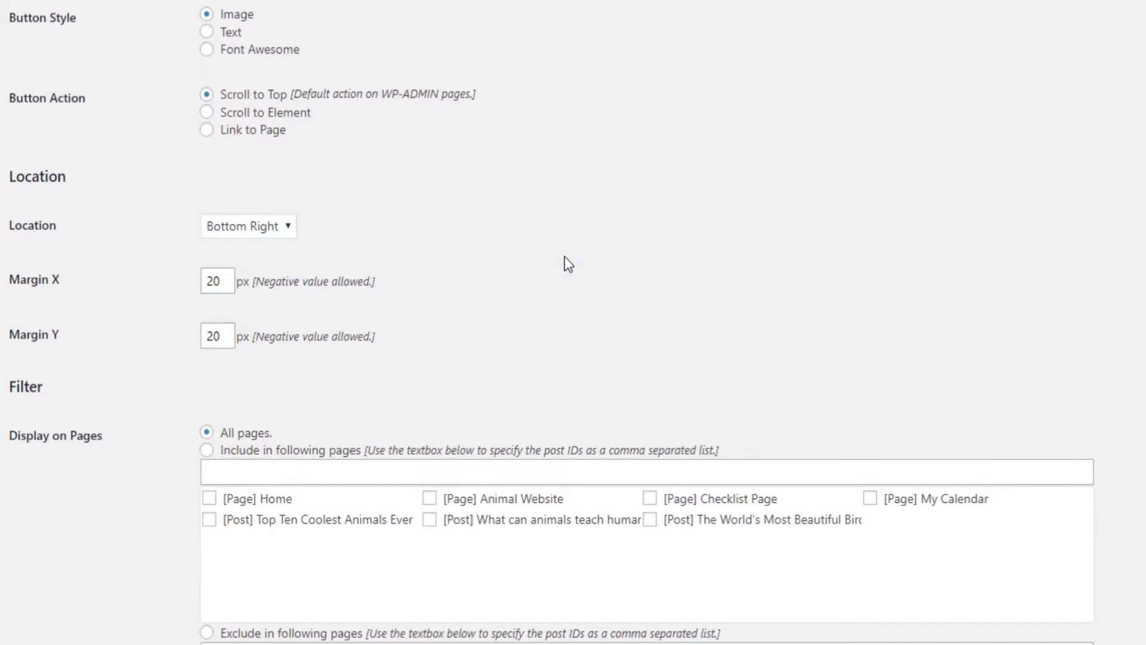
scroll(564, 256, down, 1)
scroll(564, 256, down, 2)
scroll(564, 256, down, 1)
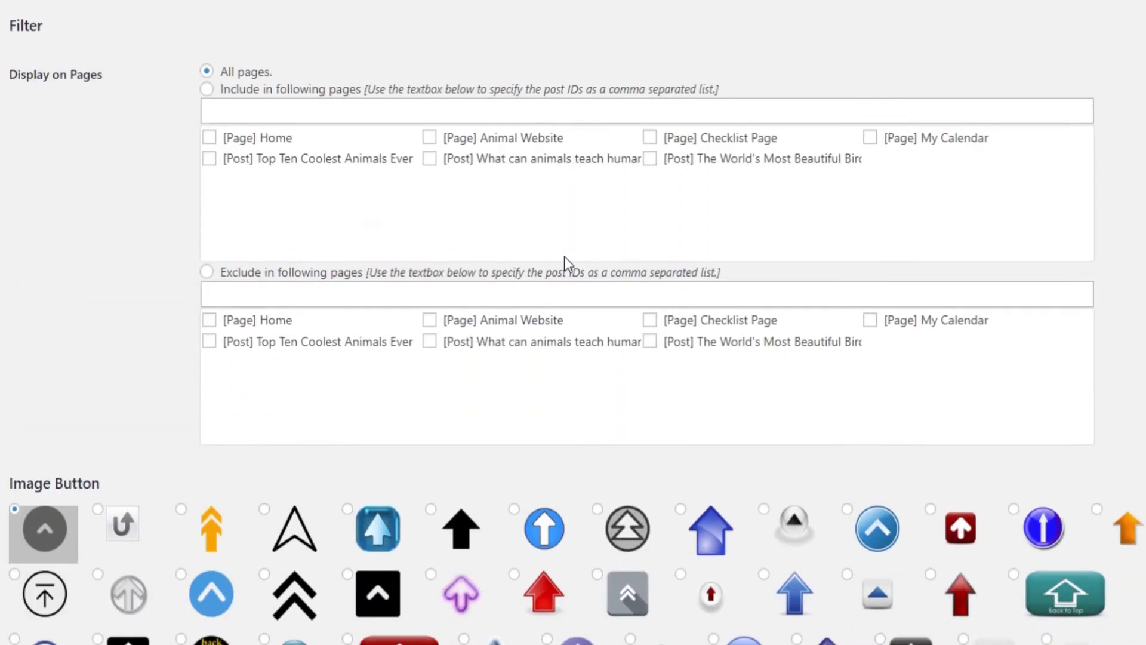
scroll(534, 260, up, 1)
- Tick Home, Animal Website and the beautiful birds post under included pages, then restore All pages
click(209, 182)
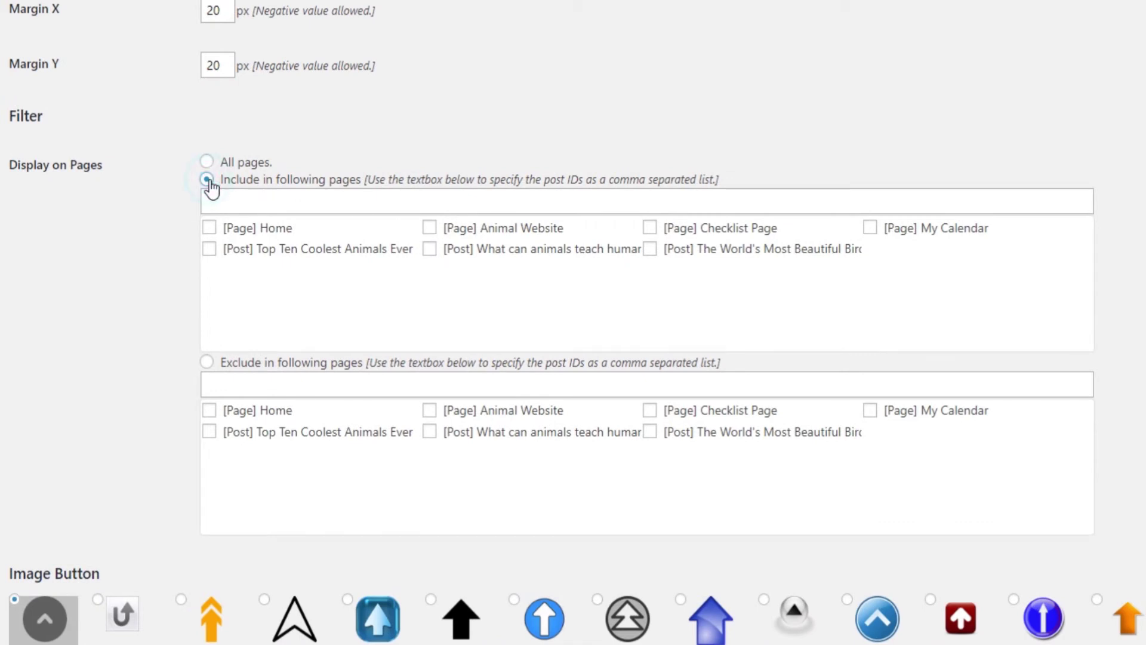
click(209, 228)
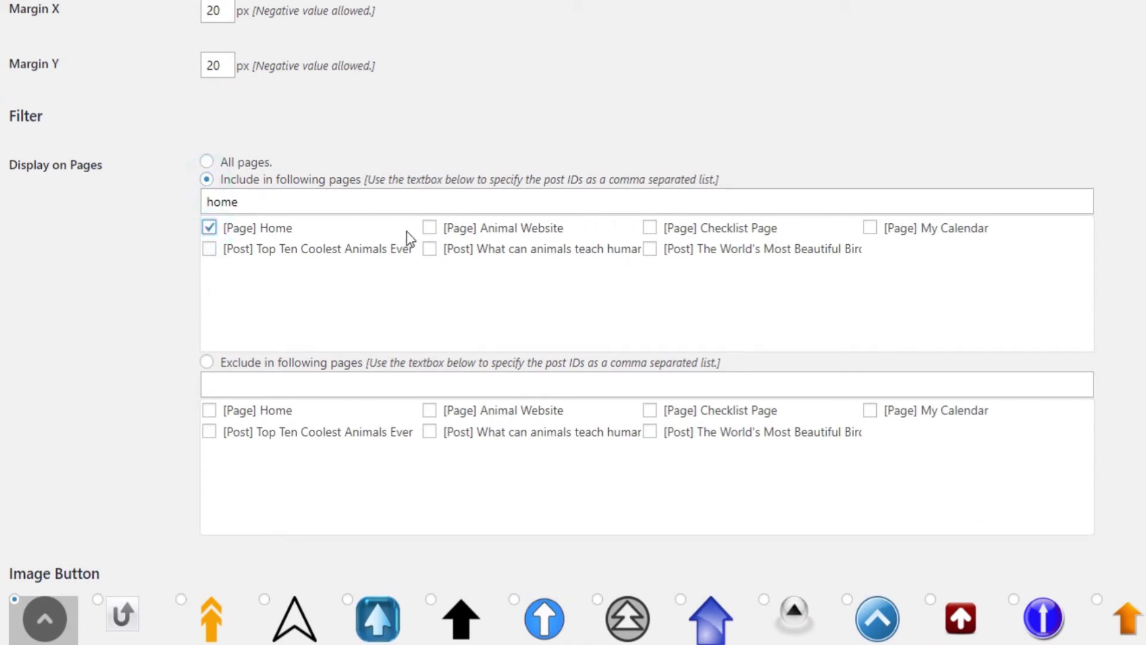
click(431, 227)
click(650, 249)
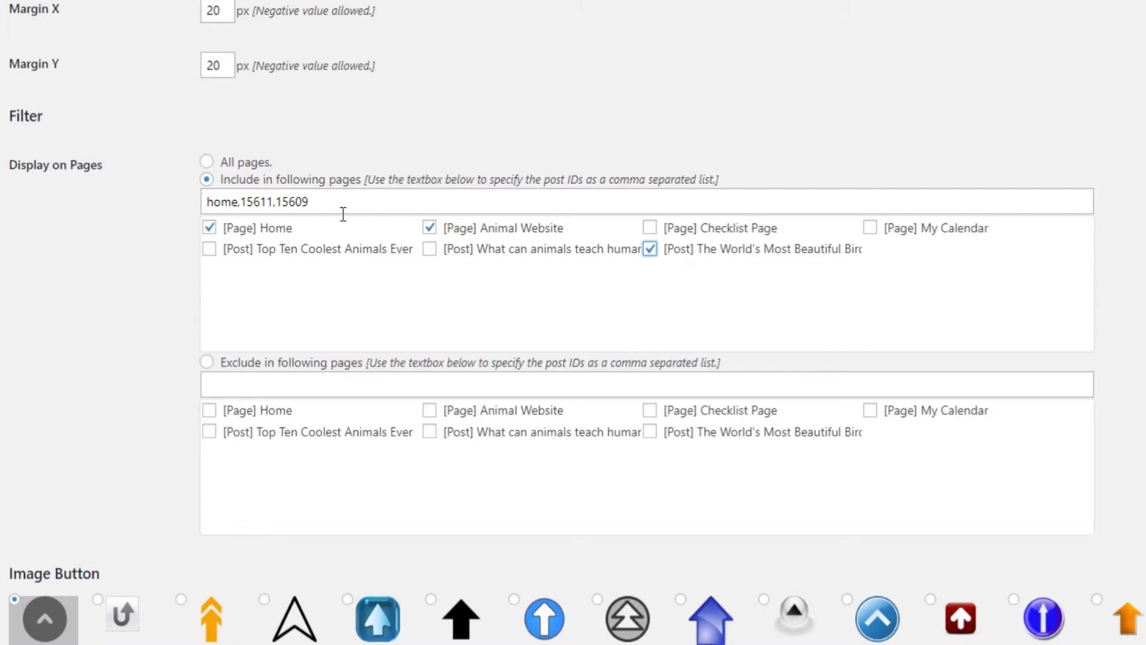
click(206, 162)
scroll(940, 402, down, 4)
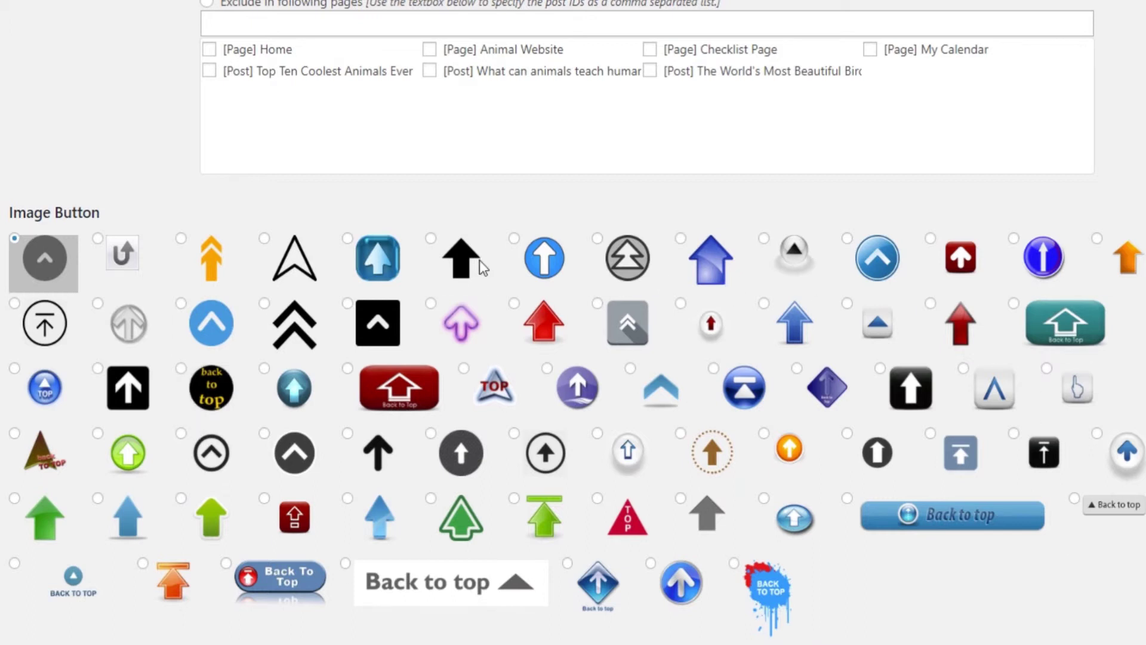
- Pick the black arrow-in-circle image button, then browse and close the Media Library
click(15, 306)
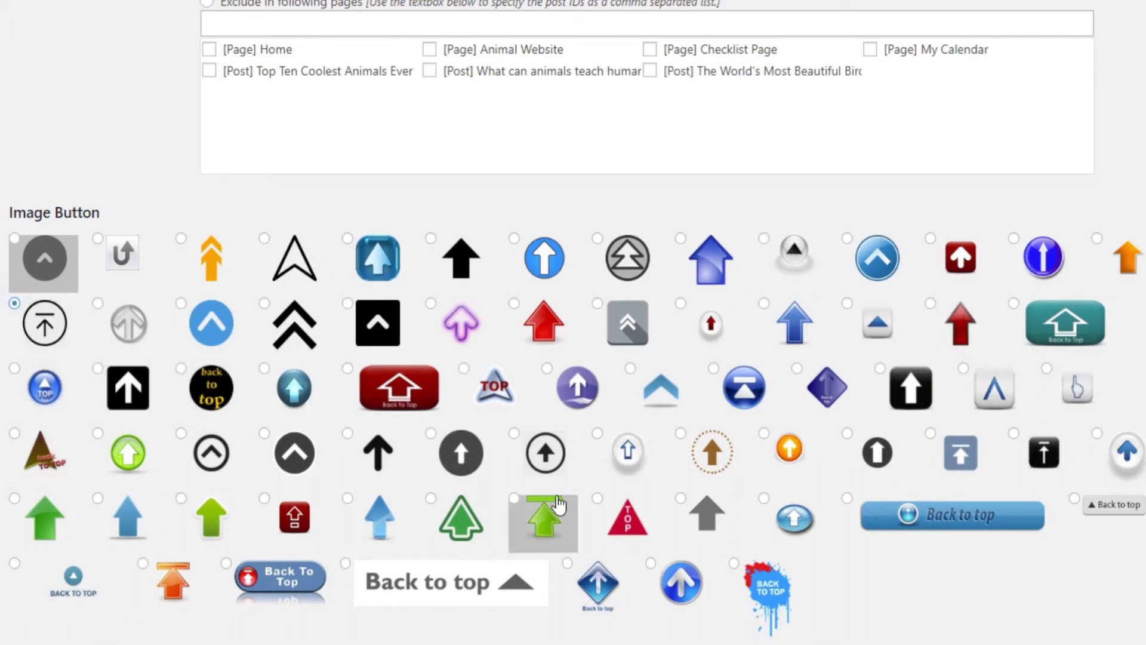
click(513, 435)
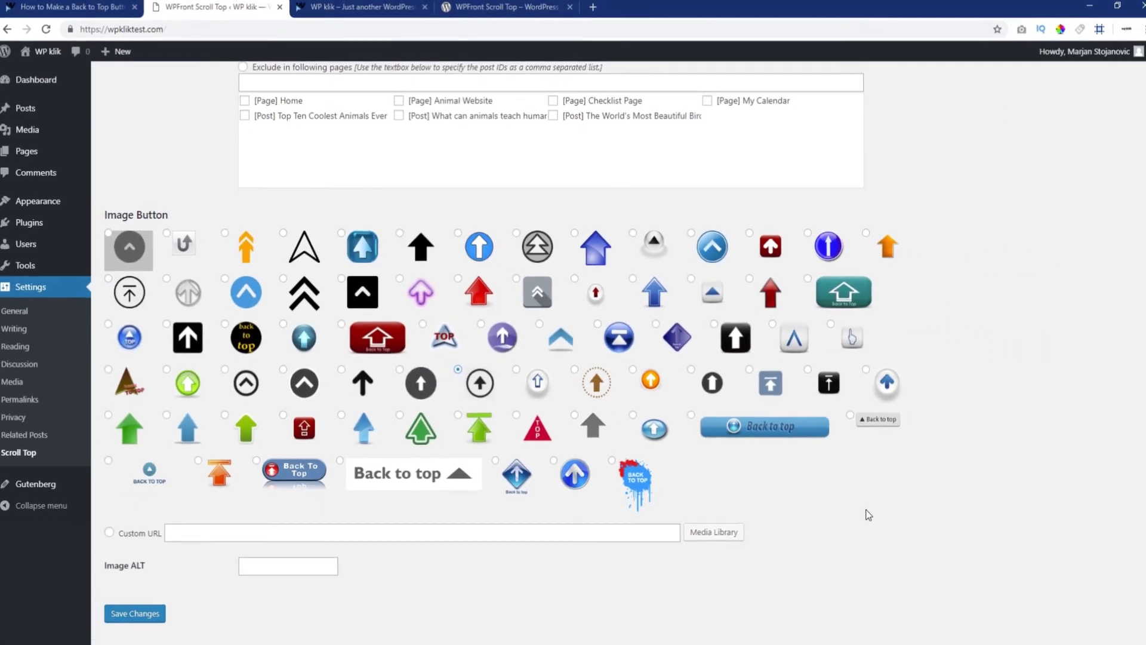
click(701, 529)
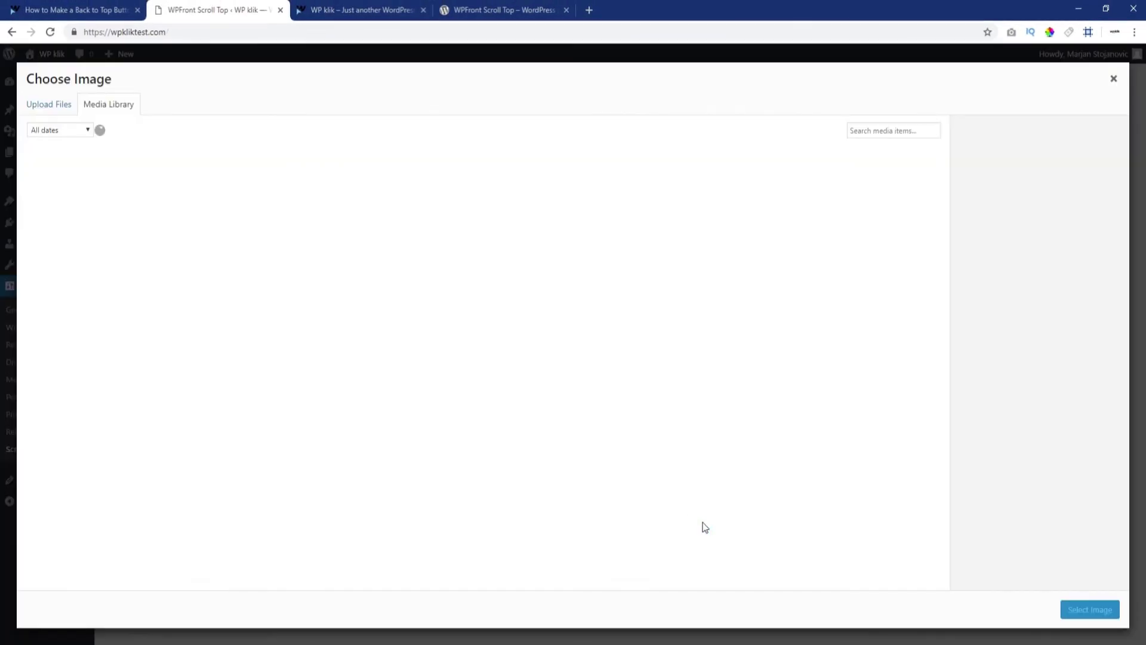
click(1113, 79)
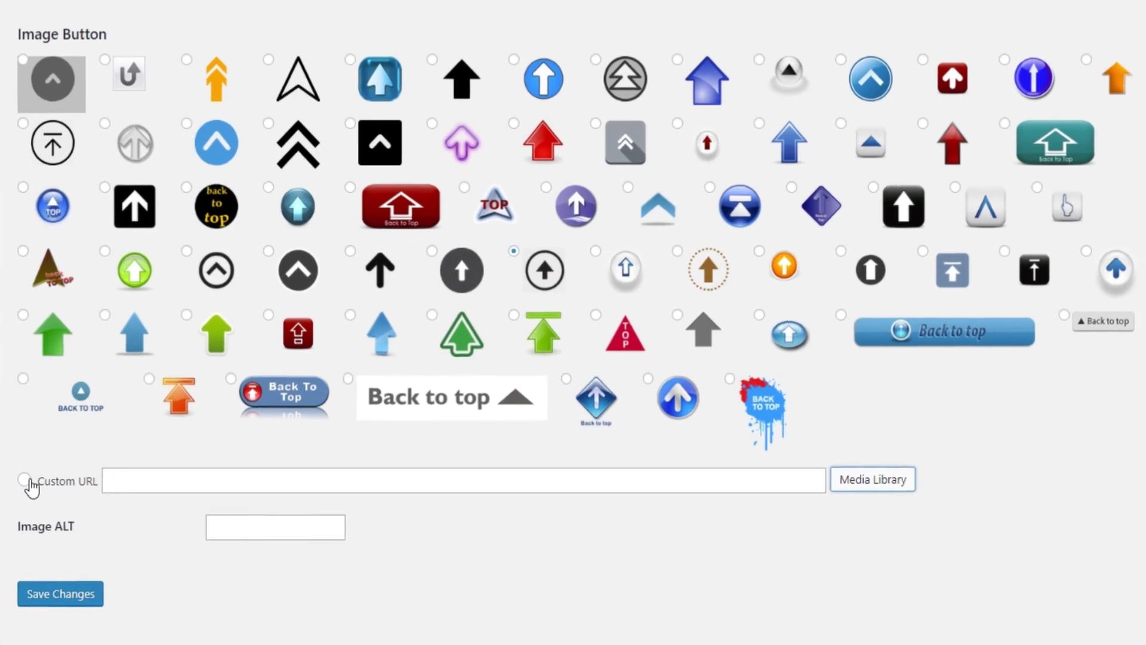
- Try the Custom URL option, then choose the circled arrow-to-top-bar icon and save the settings
click(112, 528)
click(159, 477)
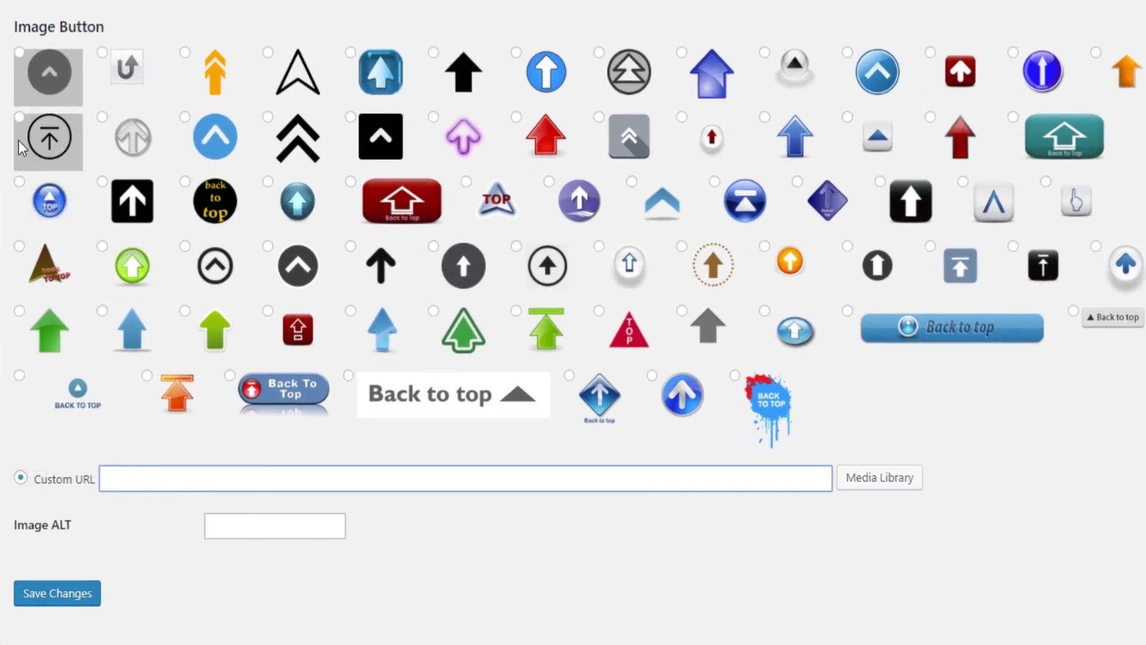
click(21, 121)
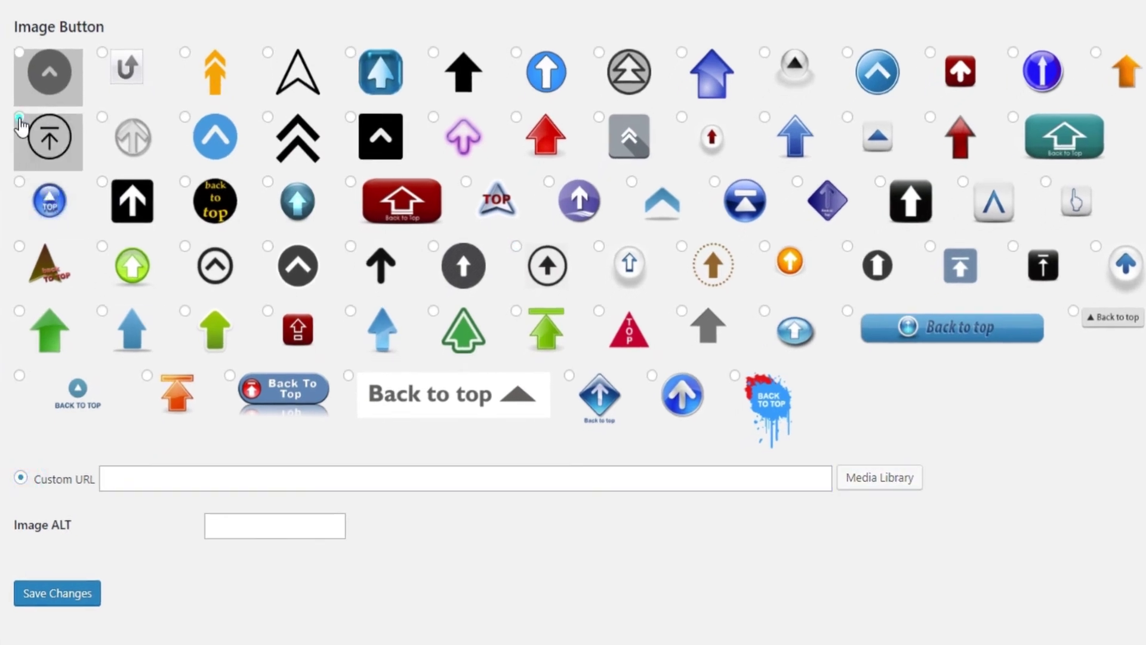
click(73, 594)
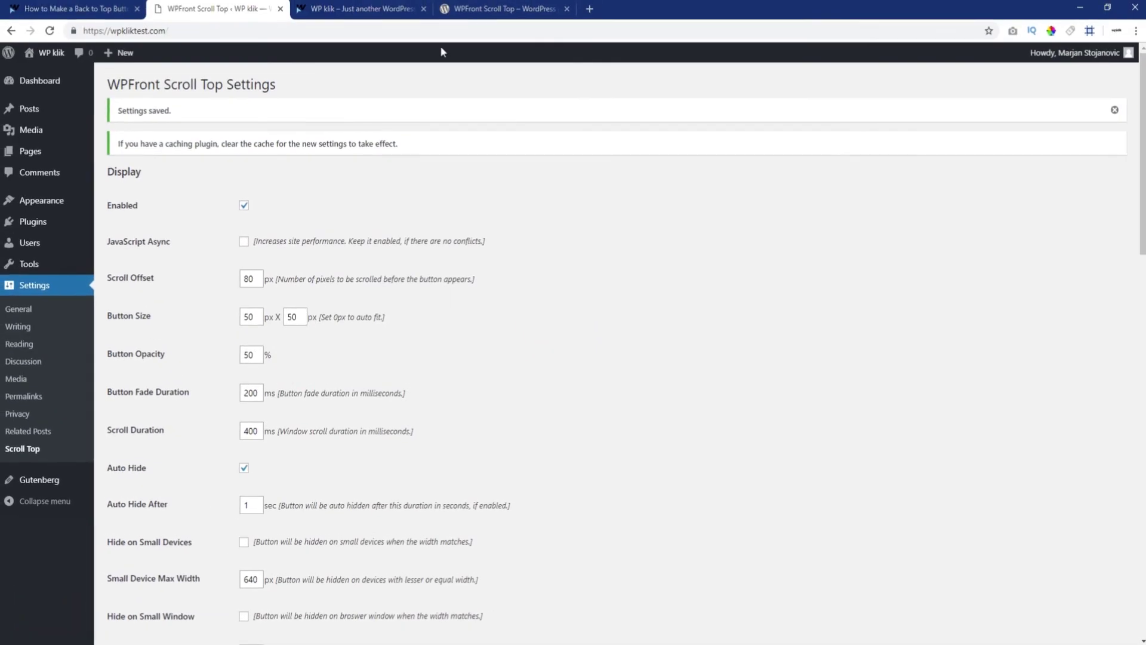
- Switch back to the 'How to Make a Back to Top Button' tab
click(103, 10)
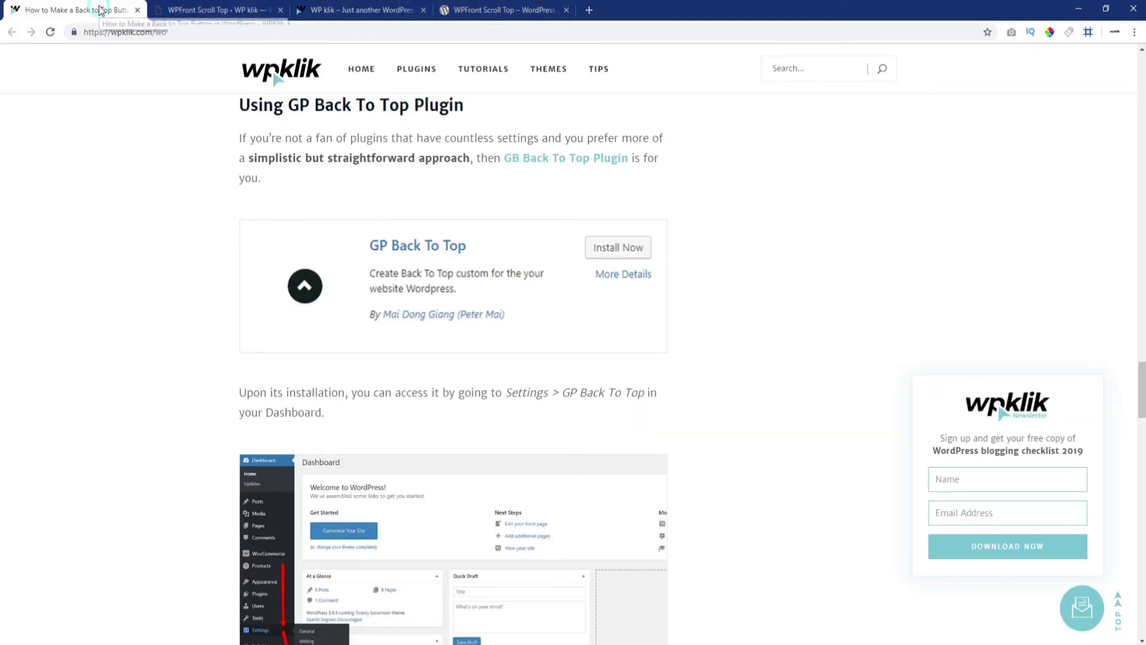